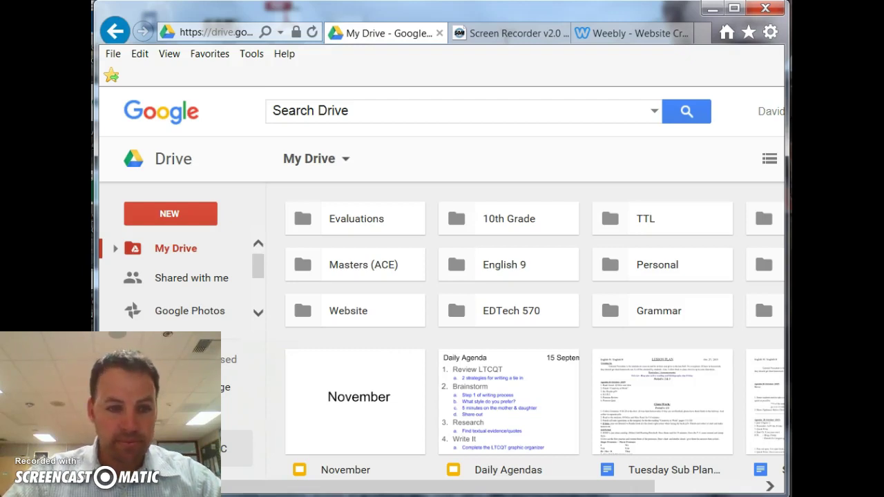
Step: Open the November presentation from My Drive and bring up its Monday and Tuesday agenda slides
left_click(353, 409)
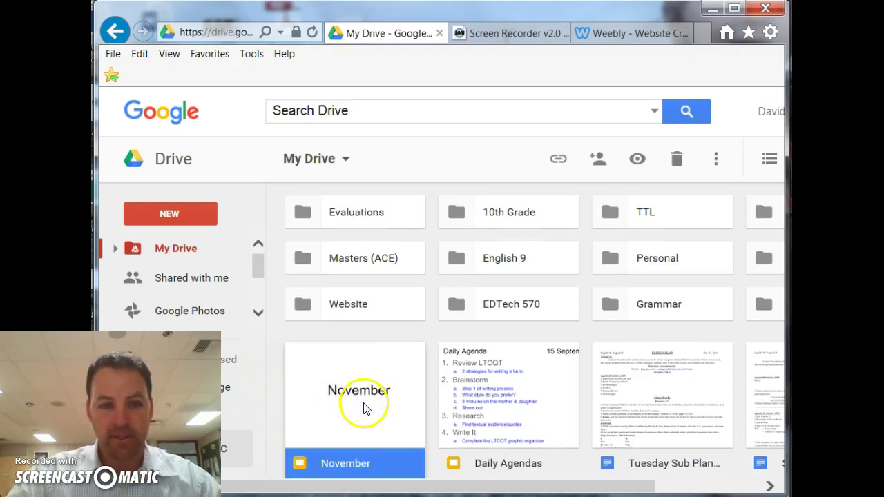
double_click(372, 430)
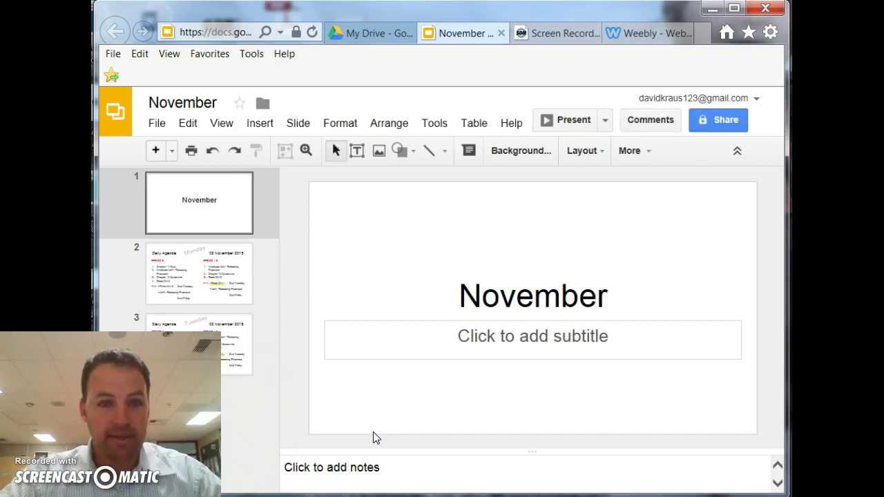
left_click(197, 277)
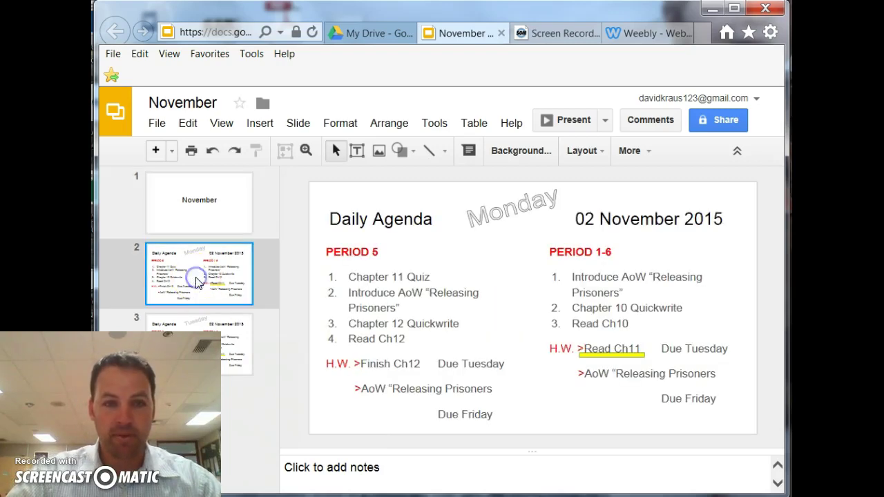
left_click(192, 323)
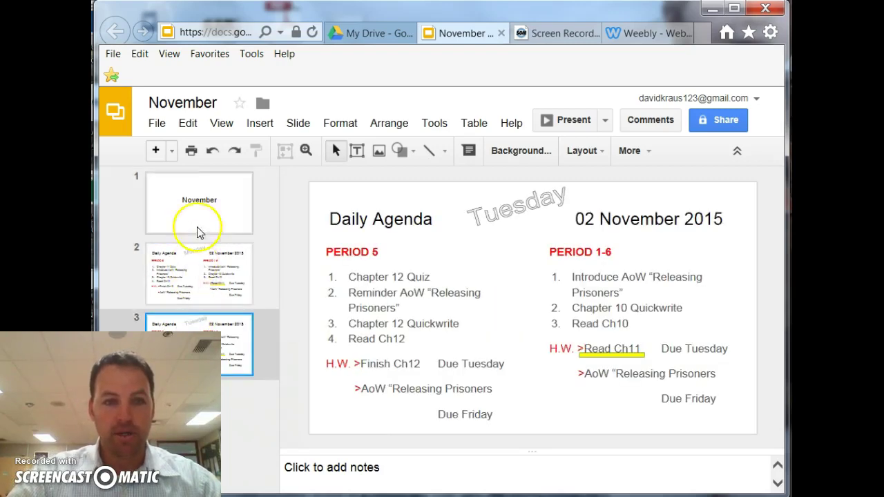
Step: Copy the November presentation's web-publishing embed code with the Medium (960x569) slide size and 3-second auto-advance
left_click(155, 140)
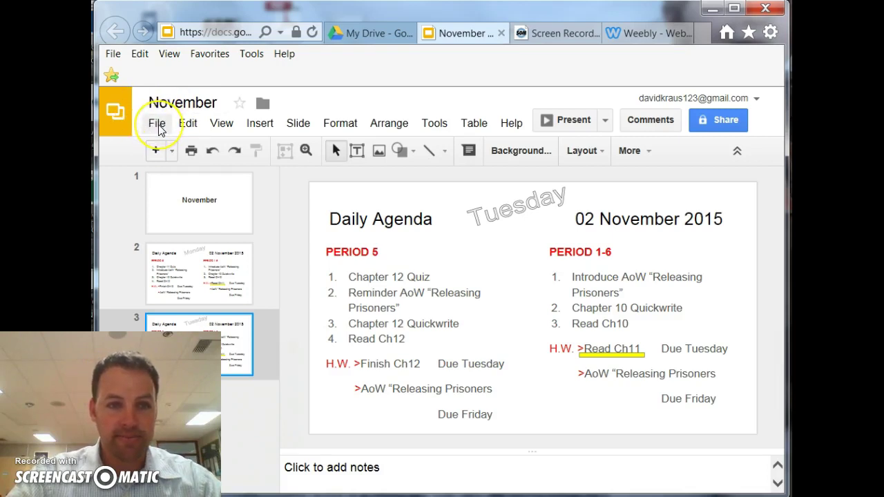
left_click(157, 127)
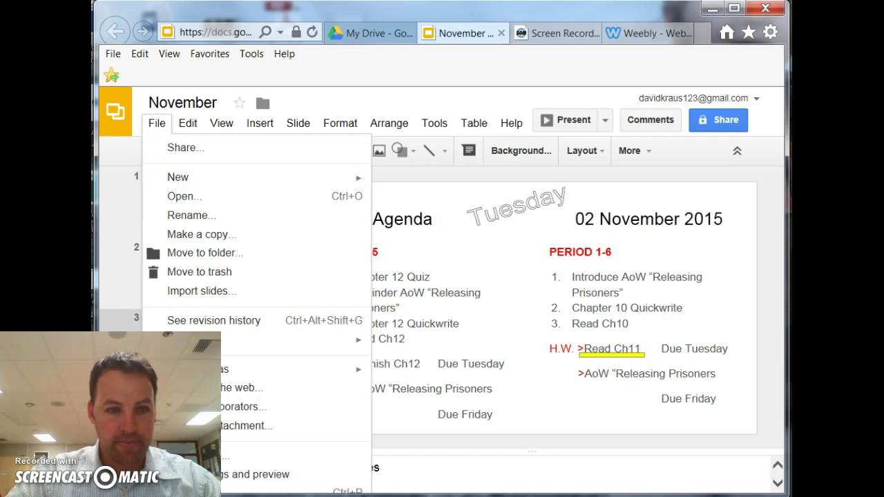
left_click(205, 389)
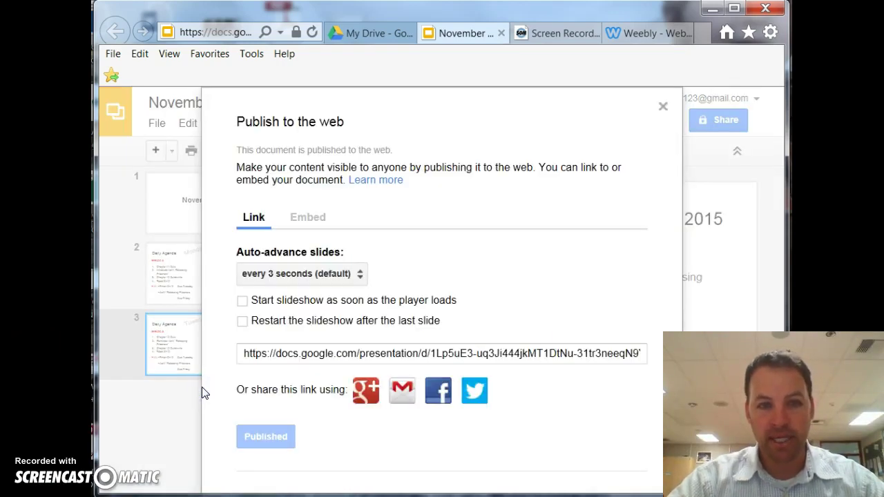
left_click(254, 219)
left_click(312, 220)
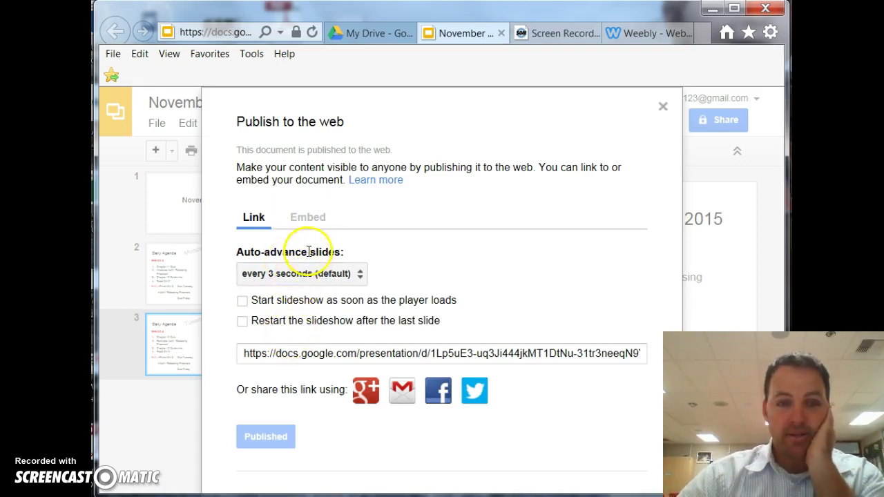
left_click(259, 437)
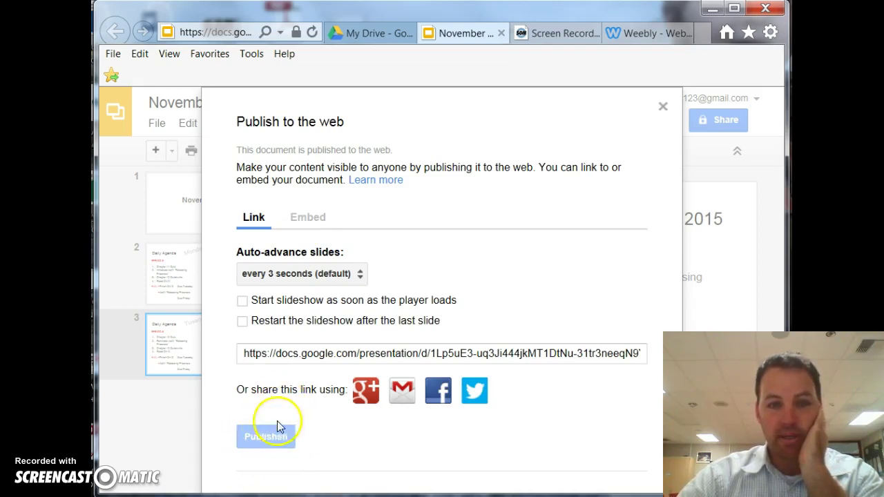
left_click(308, 220)
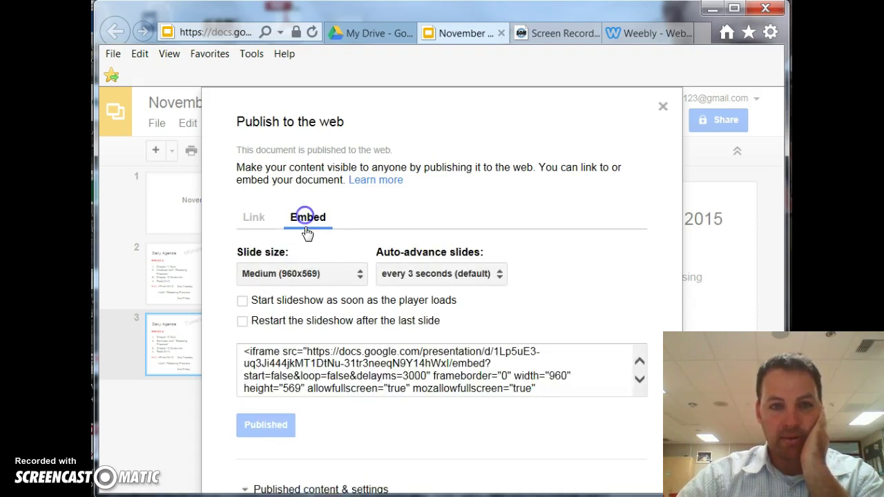
left_click(291, 361)
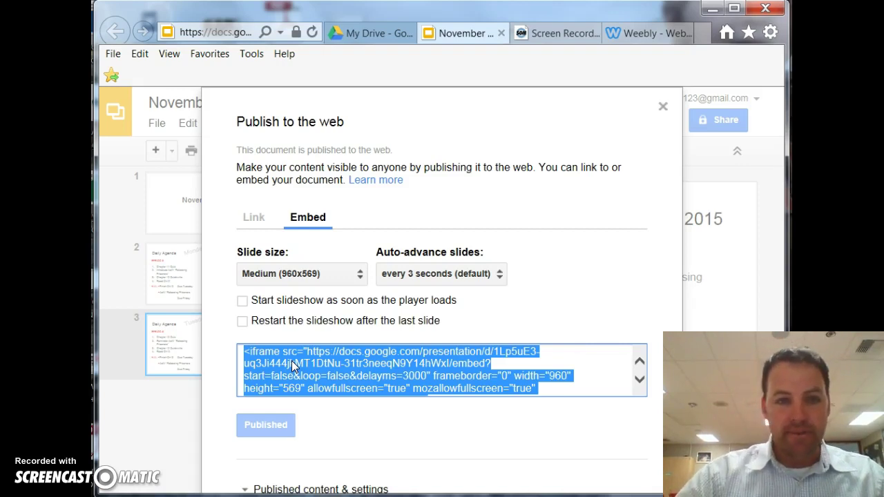
left_click(277, 385)
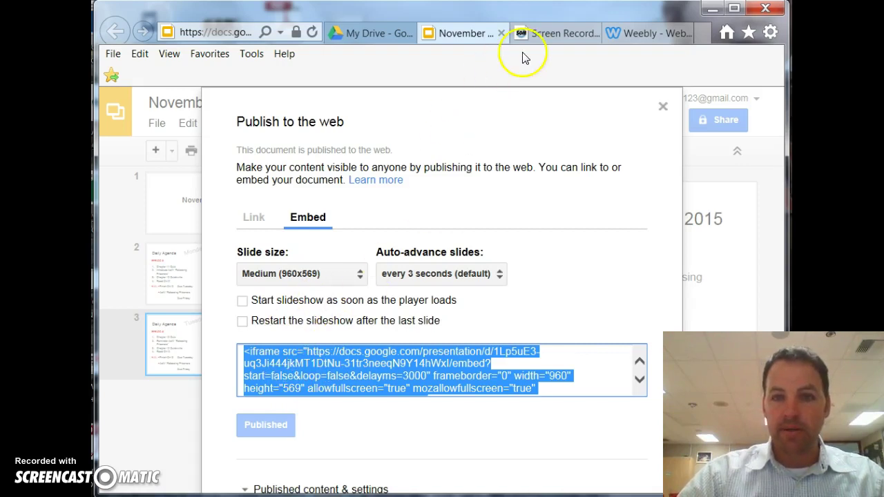
Step: Switch to the Weebly editor and add an Embed Code element below the Daily Agendas paragraph on the Home page
left_click(630, 34)
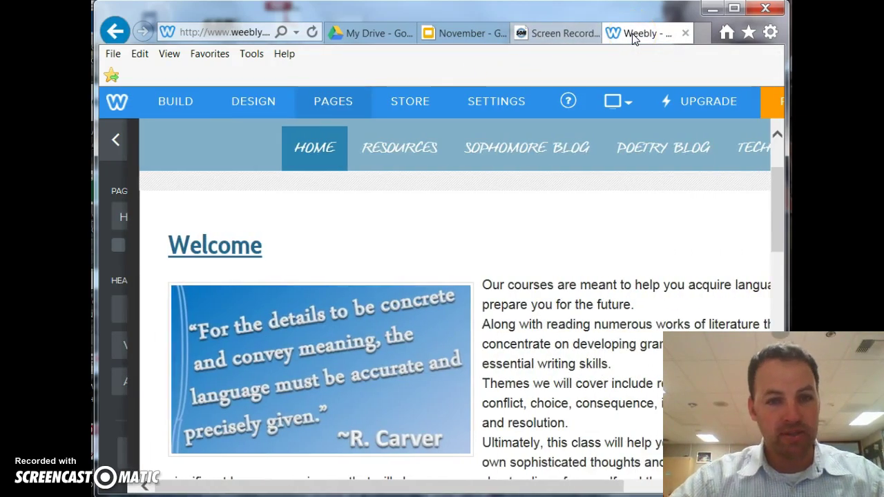
mouse_move(316, 148)
left_click(253, 105)
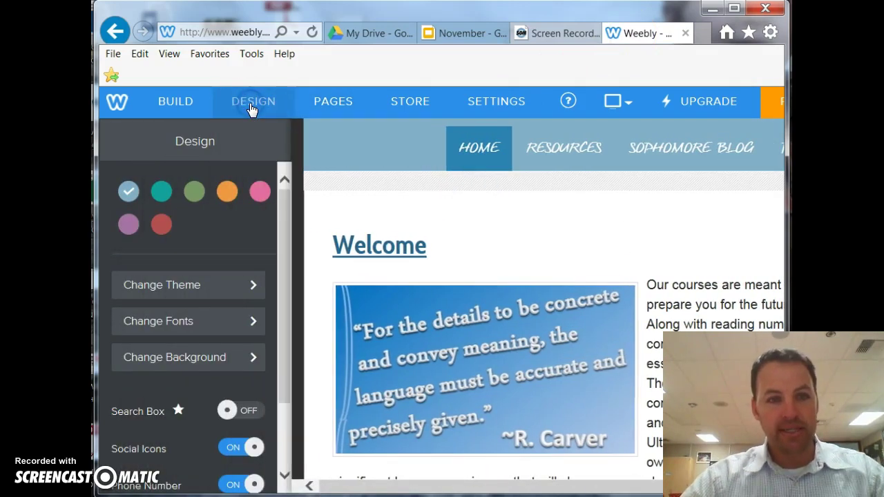
left_click(165, 103)
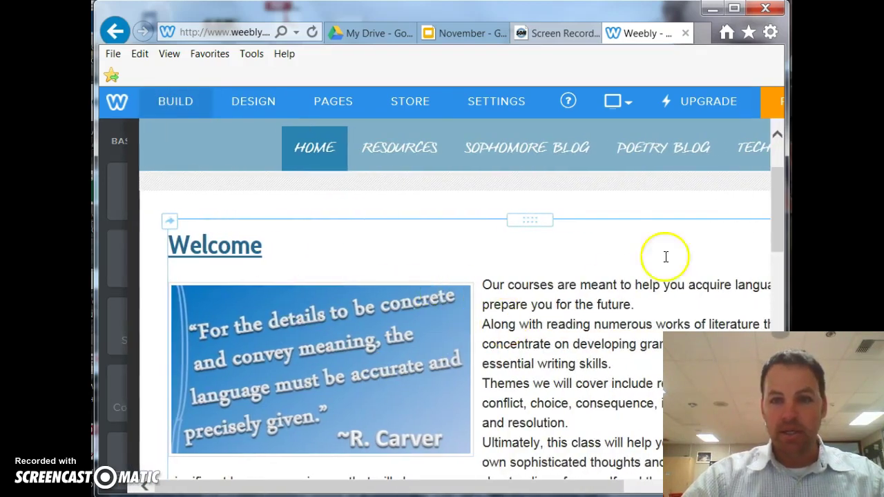
left_click_drag(776, 201, 777, 391)
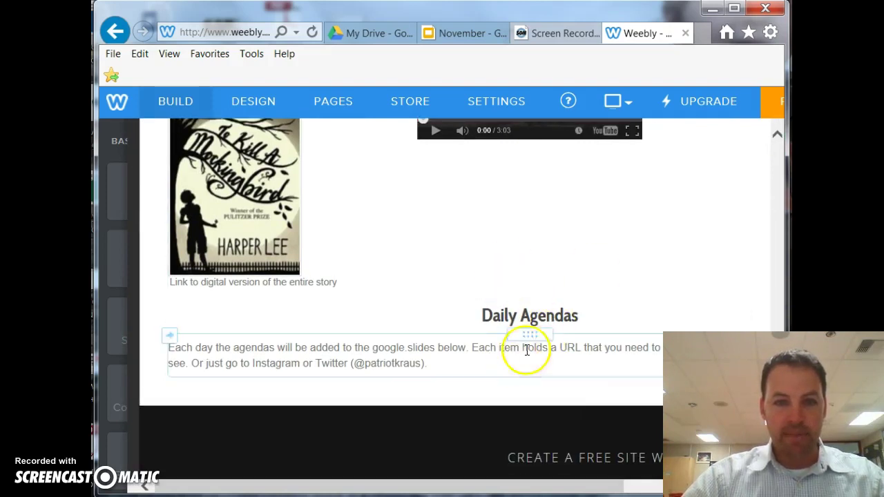
mouse_move(112, 253)
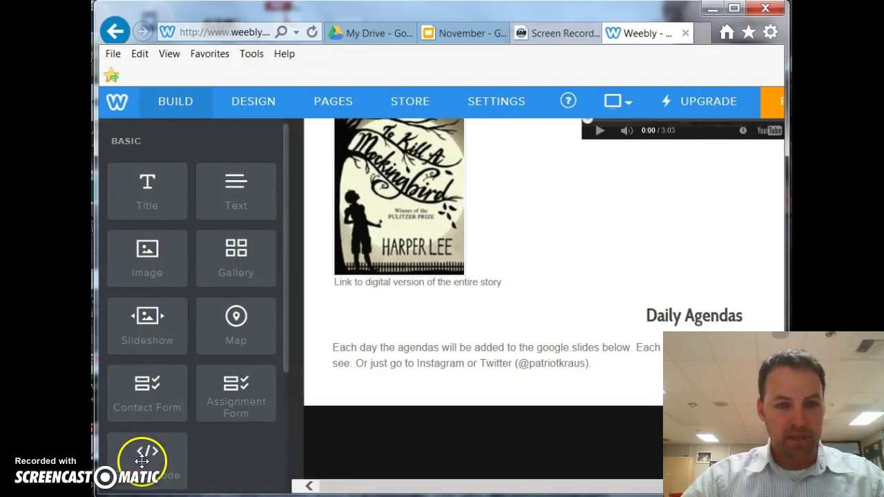
left_click_drag(139, 464, 401, 311)
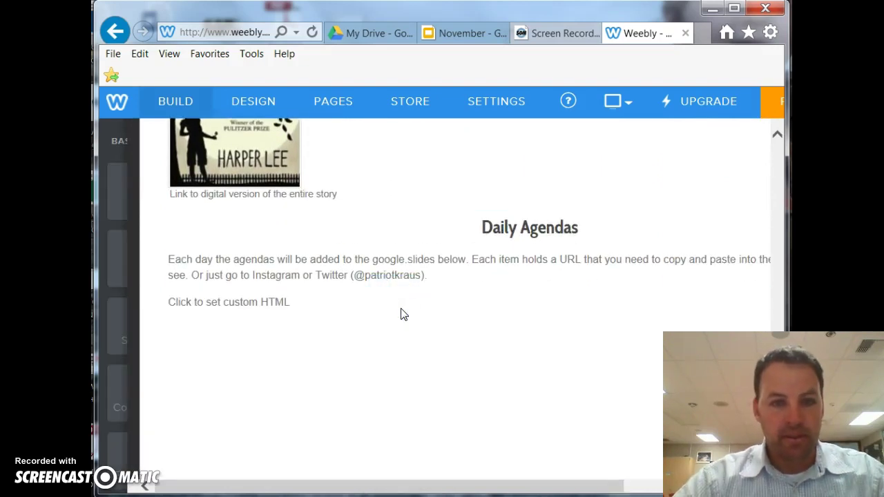
Step: Replace the new element's placeholder custom HTML with the copied iframe code and leave its editor
left_click(257, 311)
left_click(541, 201)
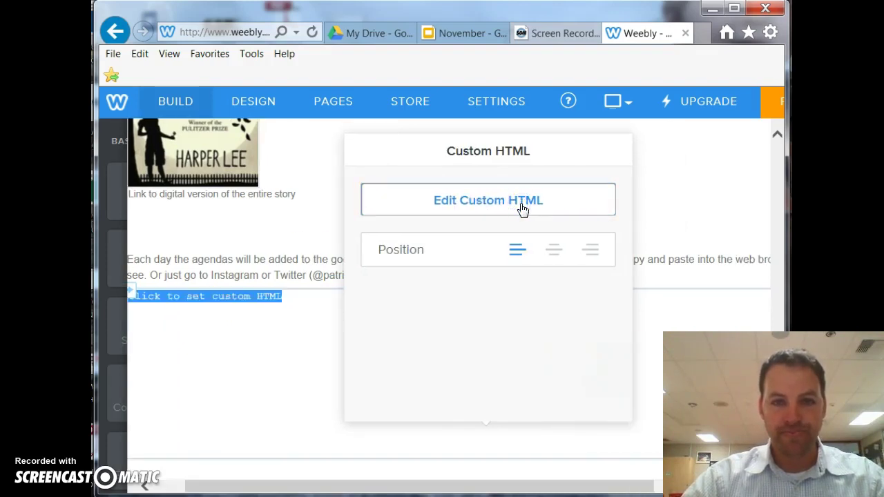
left_click(476, 199)
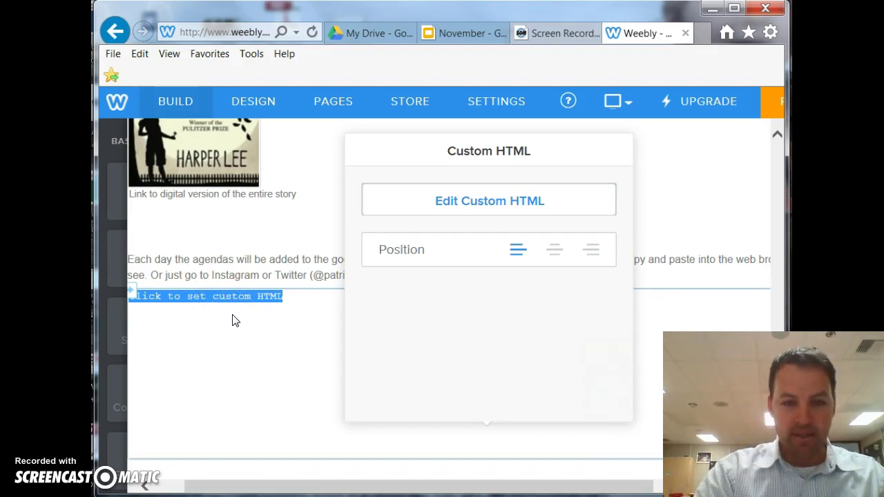
key("ctrl+v")
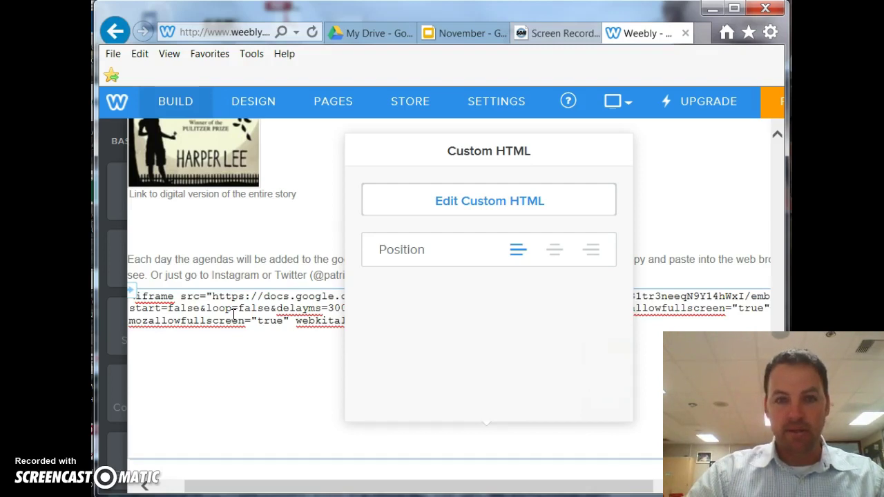
left_click(691, 197)
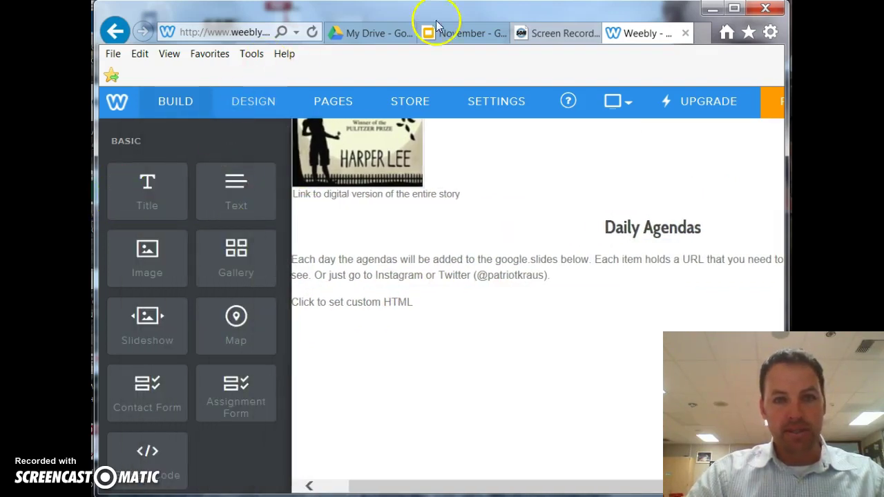
Step: Return to the November presentation, close the publishing dialog and turn on link sharing so anyone with the link can view
left_click(464, 33)
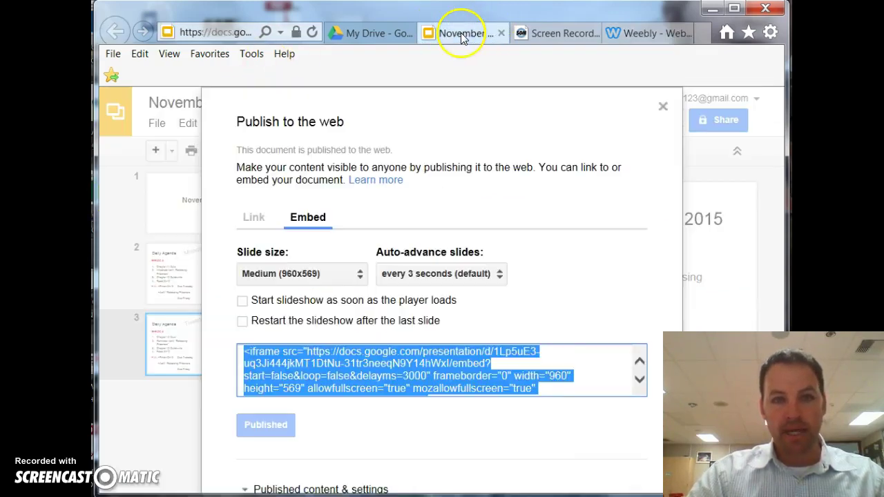
left_click(662, 109)
left_click(704, 123)
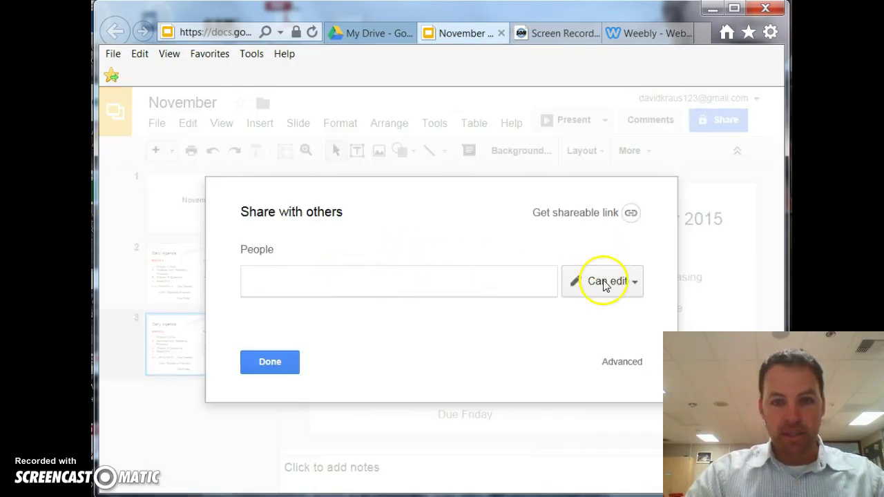
left_click(605, 280)
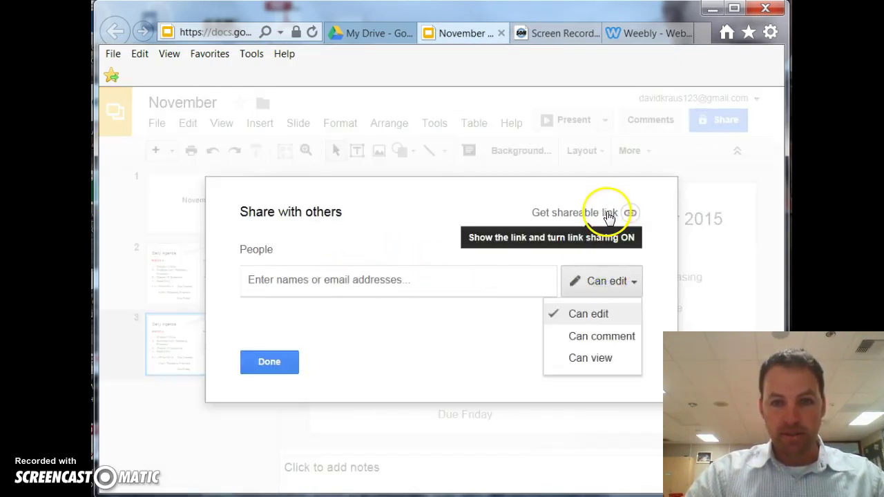
left_click(609, 214)
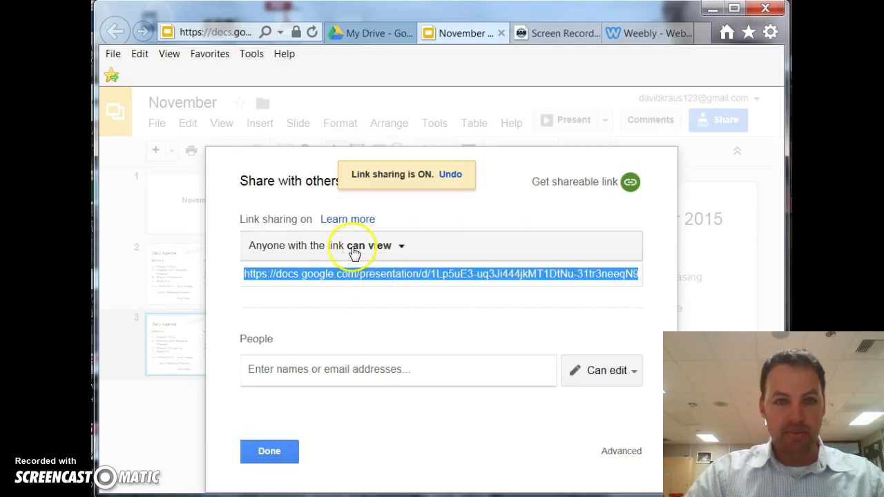
left_click(270, 451)
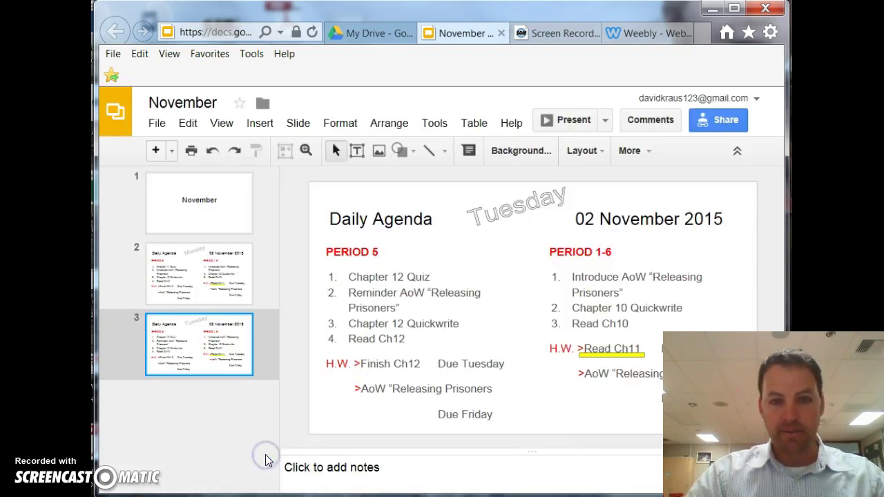
Step: Publish the Weebly site anyway without upgrading to Pro, and dismiss the publishing dialog
left_click(646, 39)
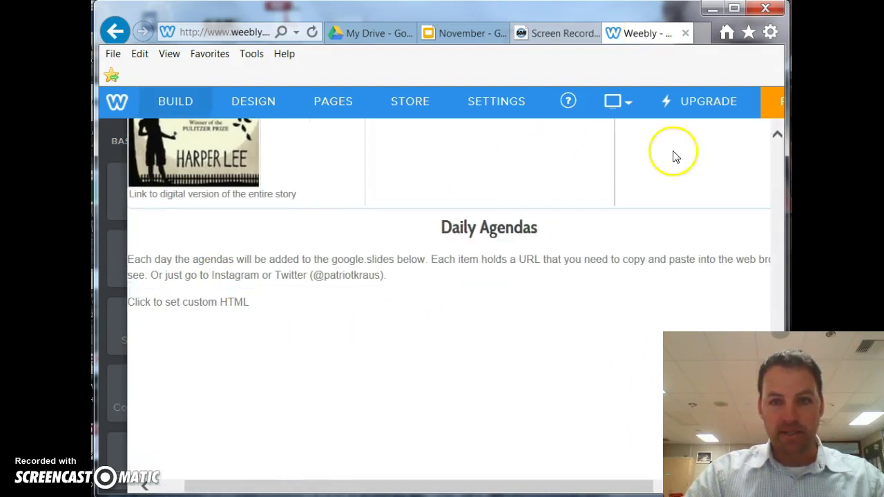
left_click(774, 104)
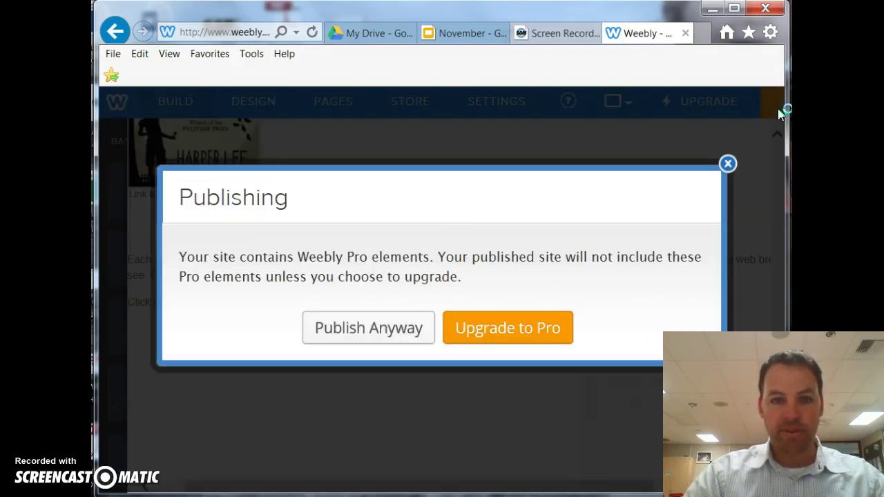
left_click(365, 332)
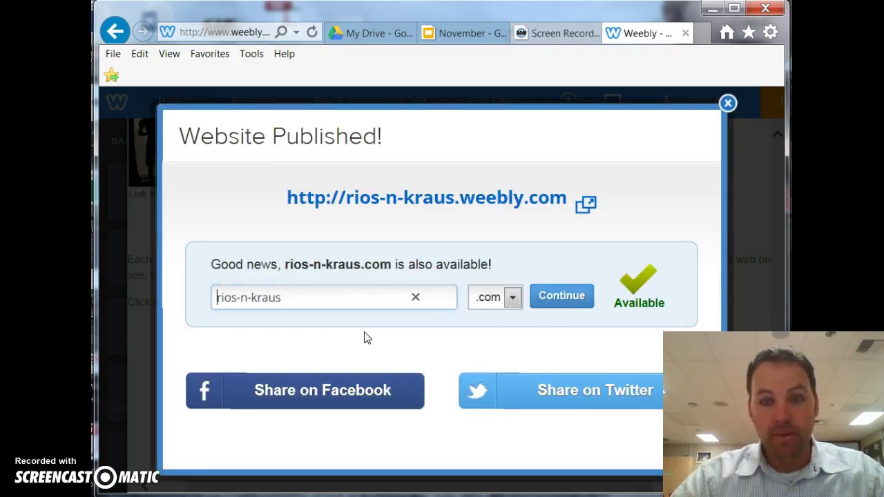
left_click(728, 102)
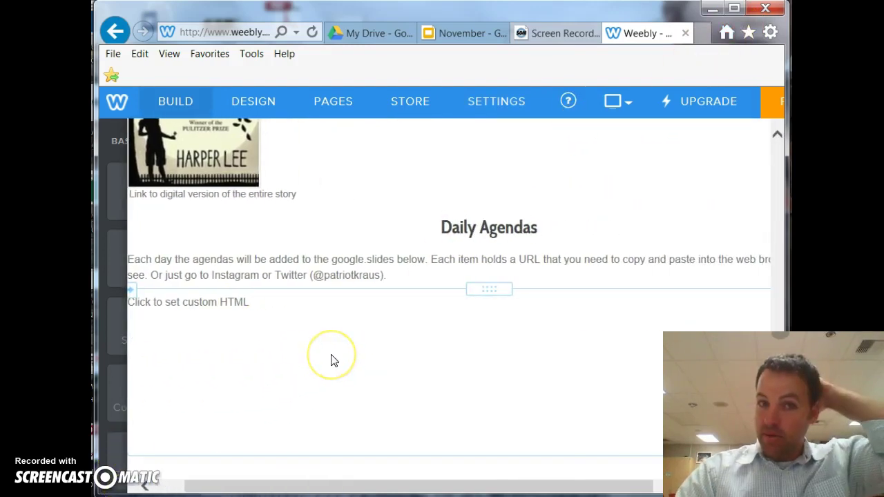
Step: Open the Daily Agendas presentation from My Drive and view slides 10 and 11, including their links
left_click(458, 33)
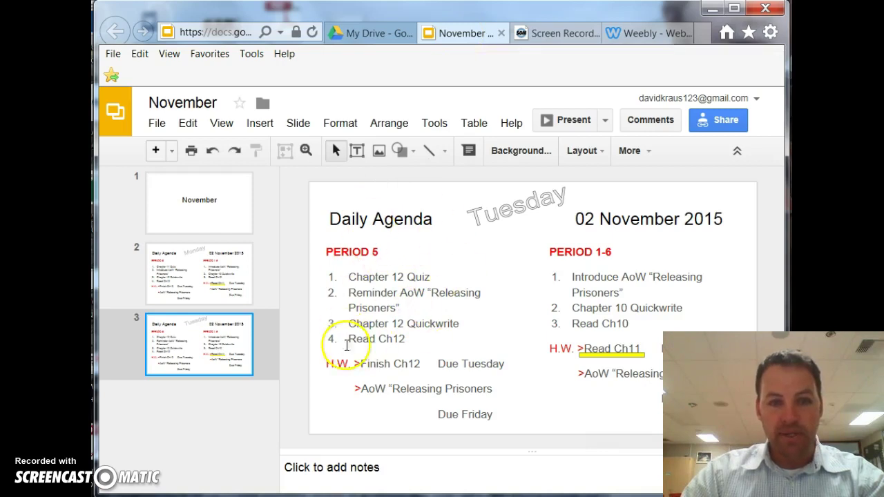
left_click(371, 33)
double_click(482, 371)
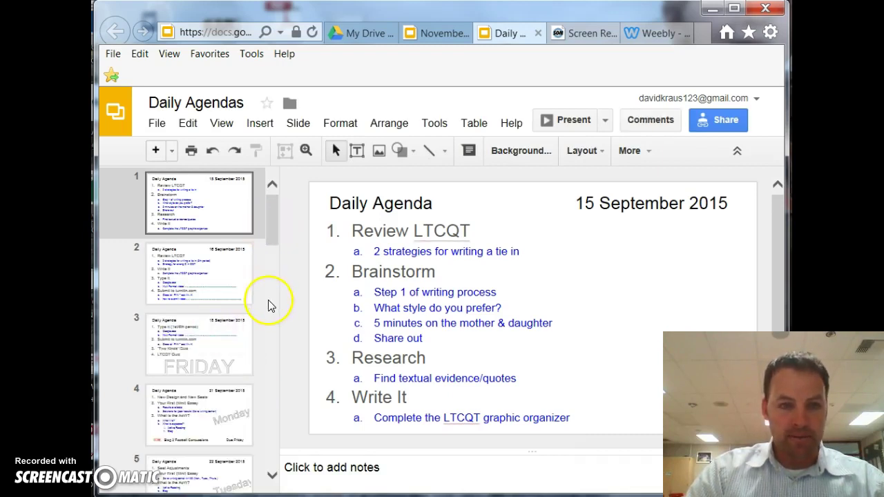
left_click_drag(276, 228, 272, 306)
left_click(210, 321)
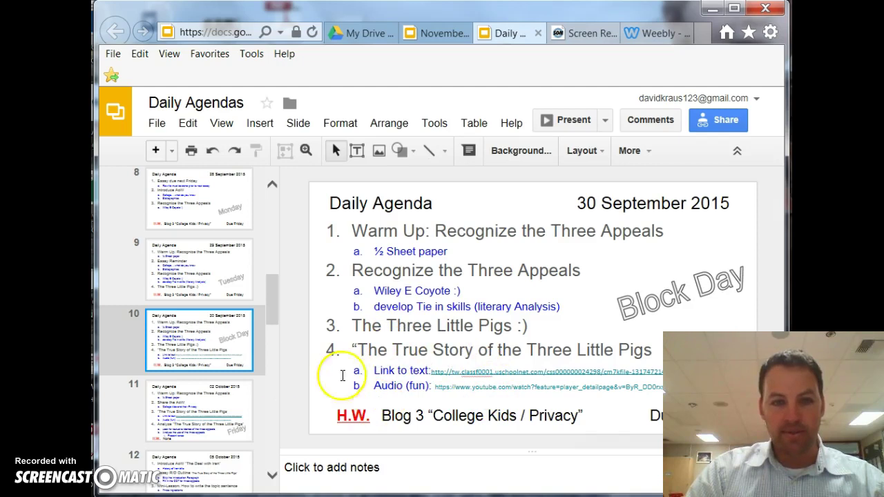
left_click(198, 416)
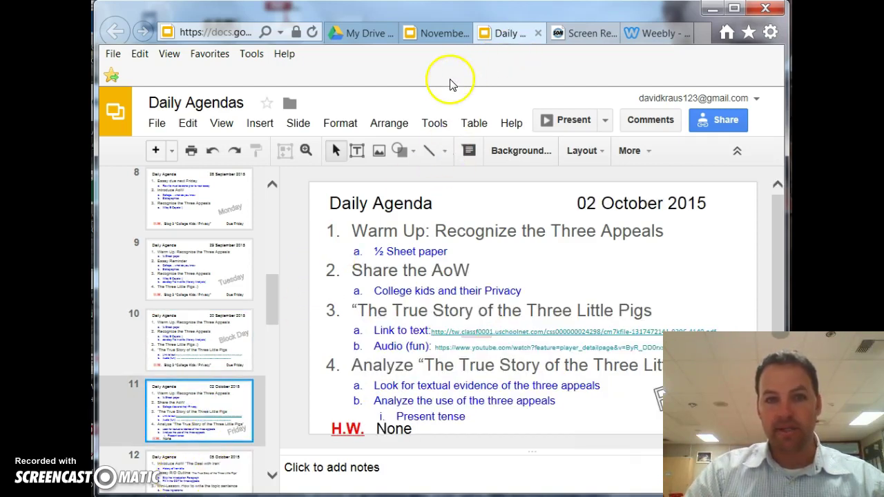
Step: Close the Daily Agendas presentation and copy the November presentation's link from its Publish to the web dialog
left_click(538, 33)
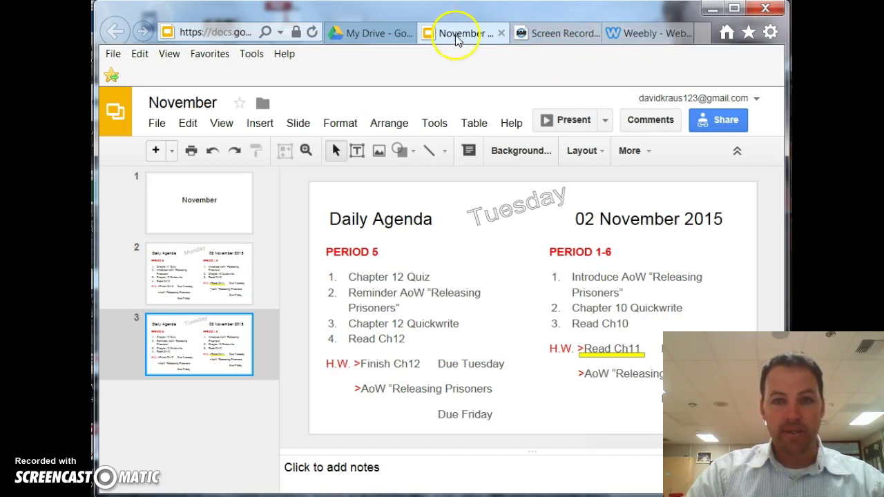
left_click(156, 125)
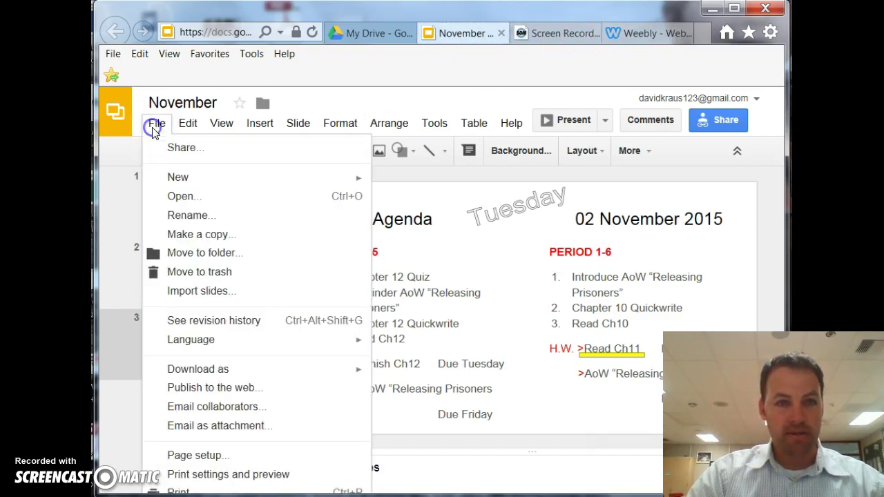
left_click(183, 394)
left_click(317, 352)
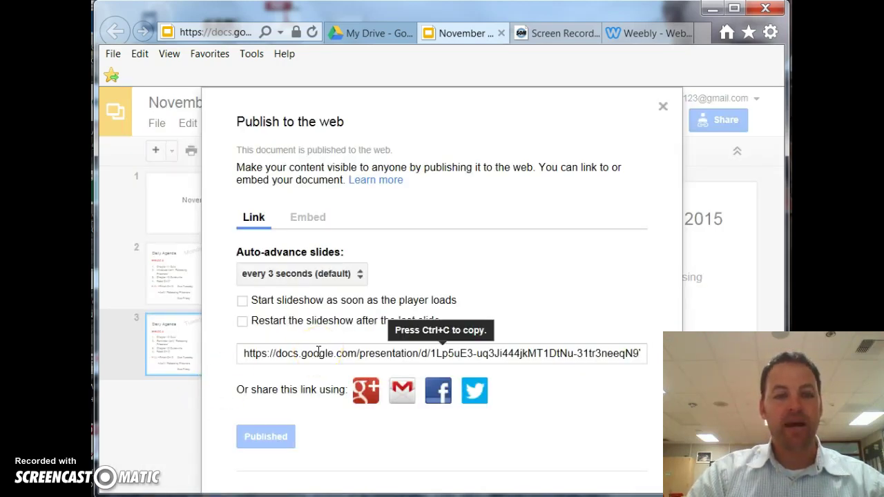
left_click(317, 351)
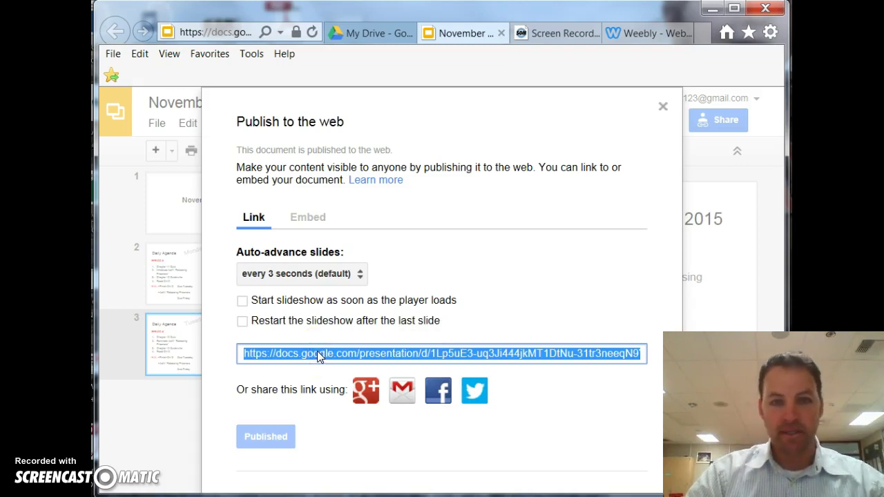
left_click(320, 353)
Step: Open the Google URL shortener at goo.gl in a new browser tab
left_click(703, 34)
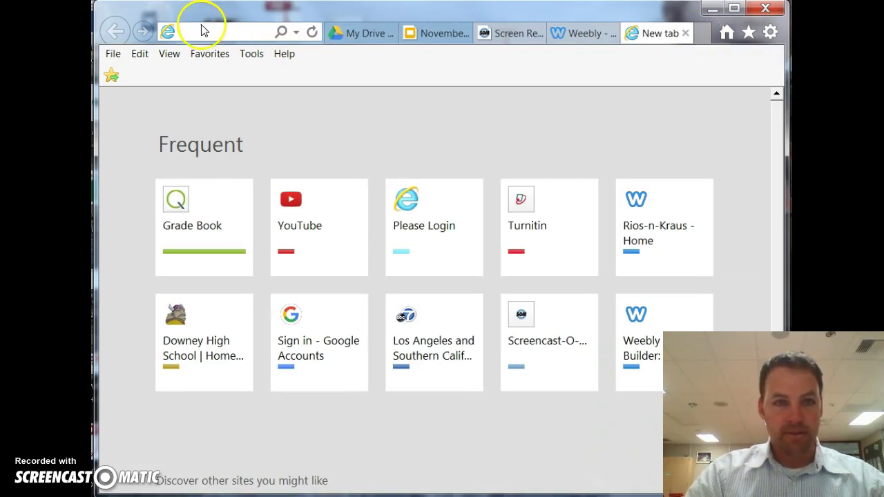
type("goo.")
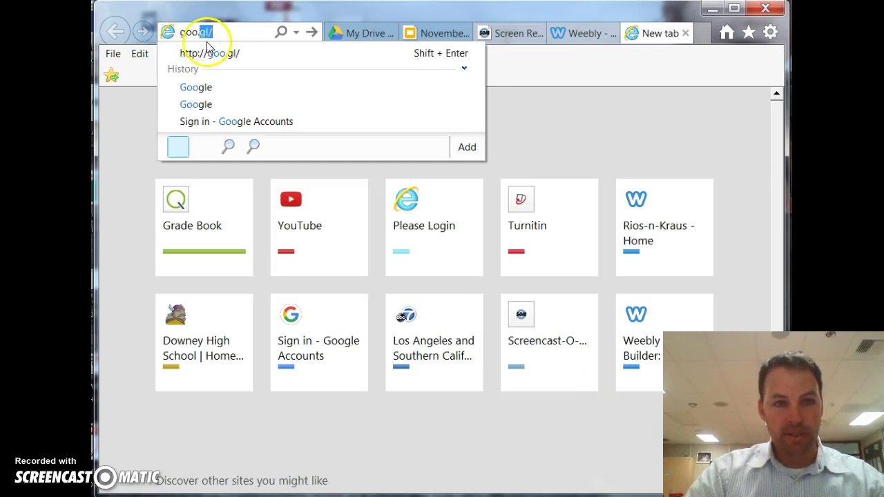
key("Return")
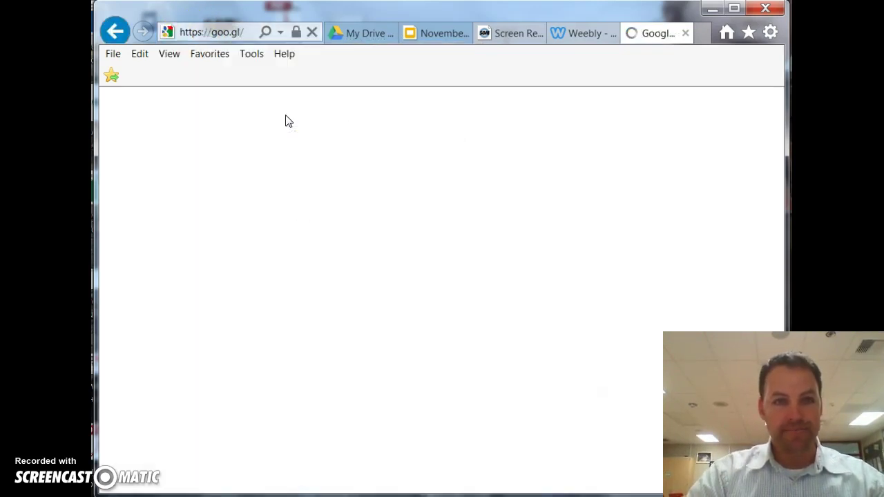
left_click(751, 96)
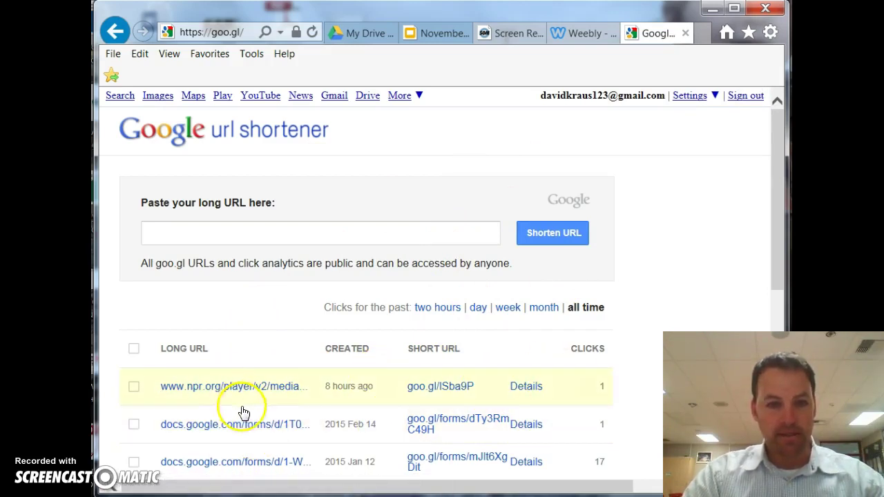
Step: Paste the copied presentation link into the URL shortener and generate a short URL from it
left_click(228, 238)
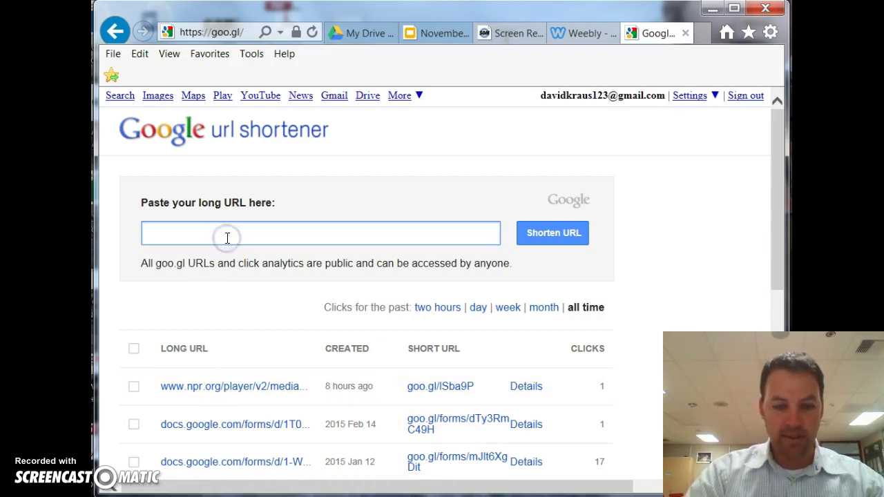
key("ctrl+v")
left_click(227, 237)
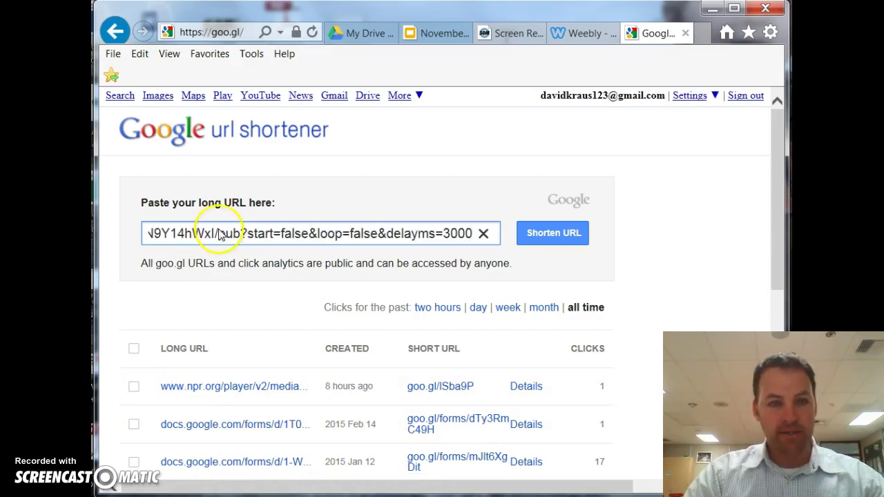
left_click(546, 242)
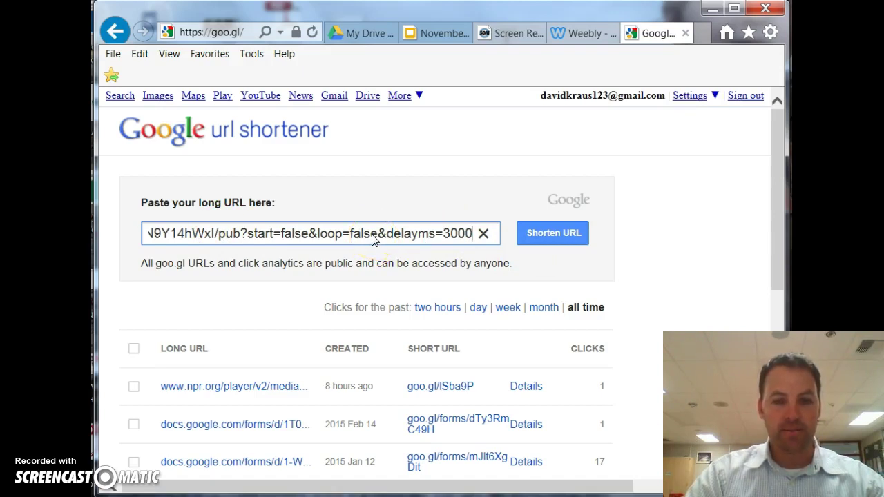
left_click(553, 234)
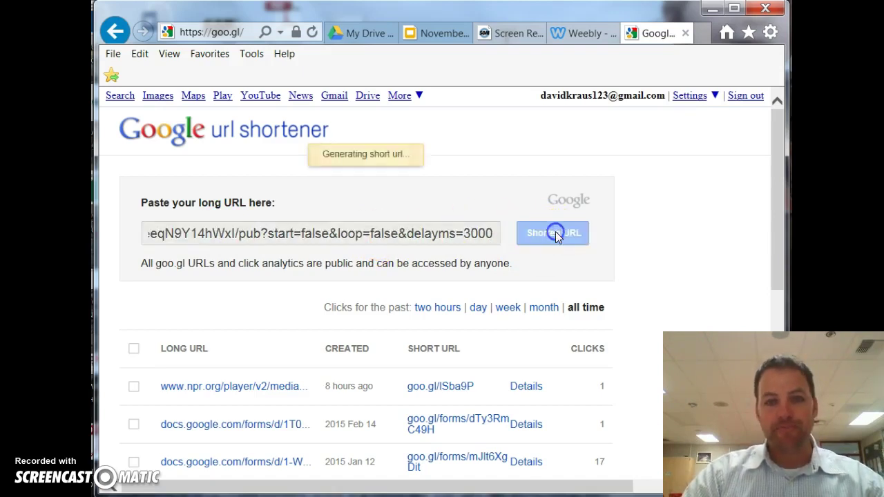
left_click(721, 235)
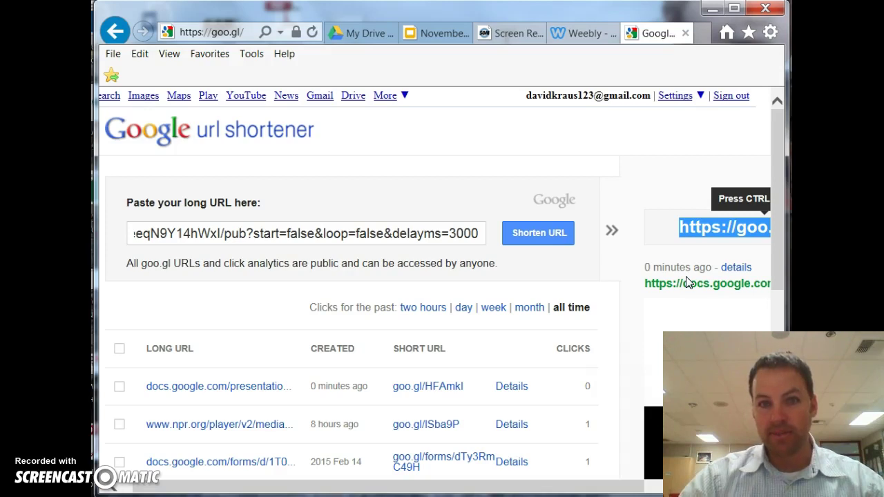
Step: Return to the November presentation, view its embed publishing options and close the publishing dialog
left_click(432, 34)
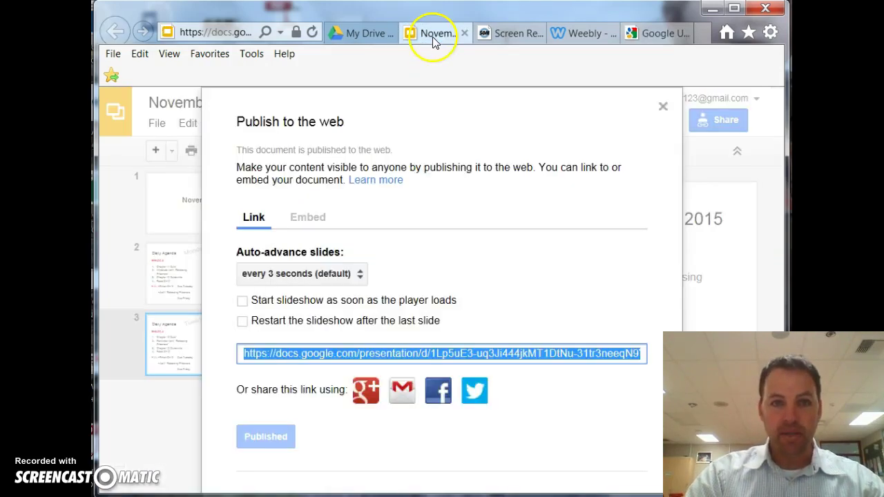
left_click(306, 217)
left_click(663, 107)
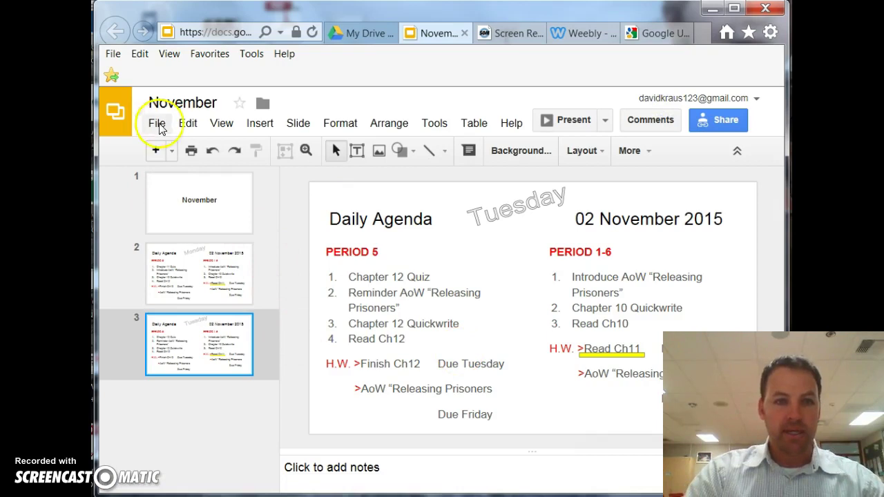
Step: Reopen the November presentation's web publishing options, review the embed code and the link, and return to the URL shortener
left_click(154, 126)
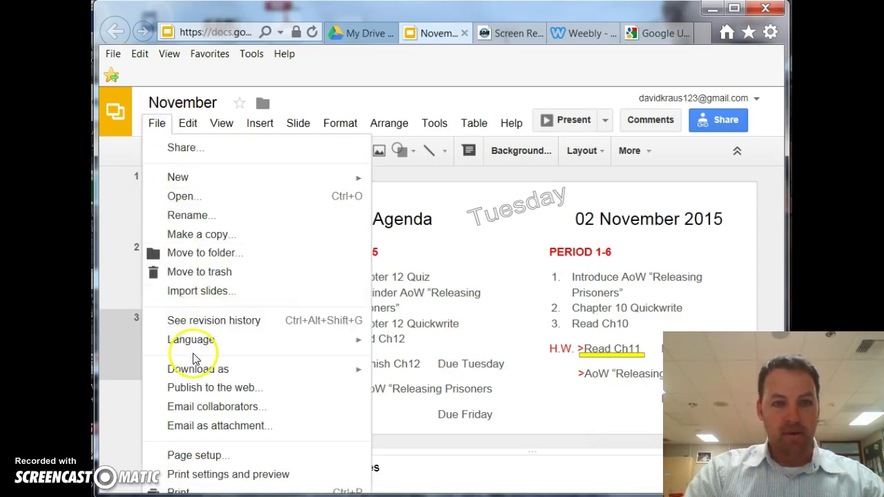
left_click(199, 389)
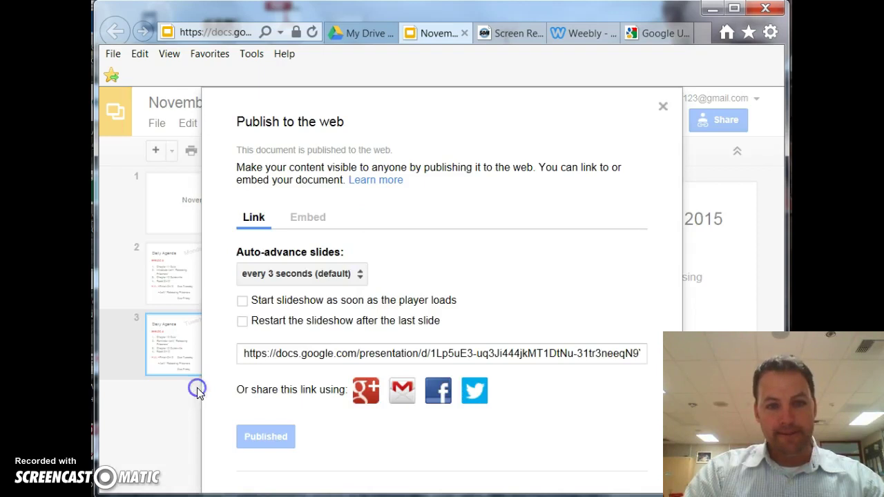
left_click(307, 219)
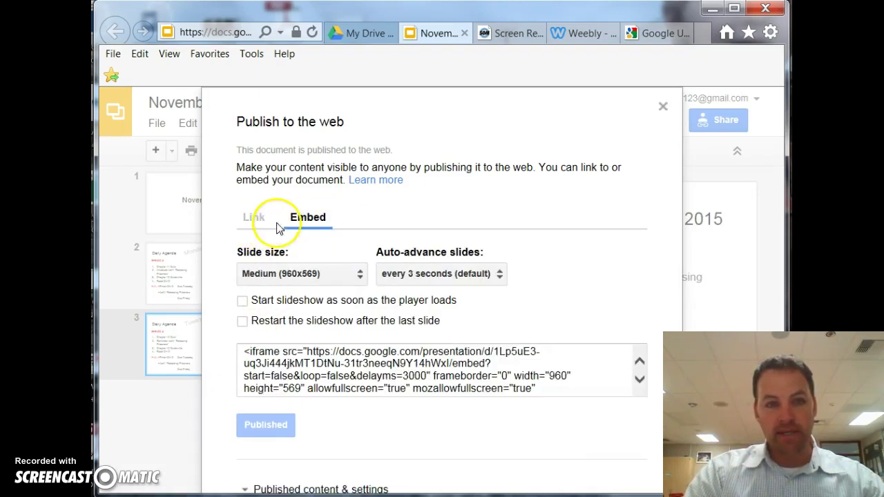
left_click(324, 359)
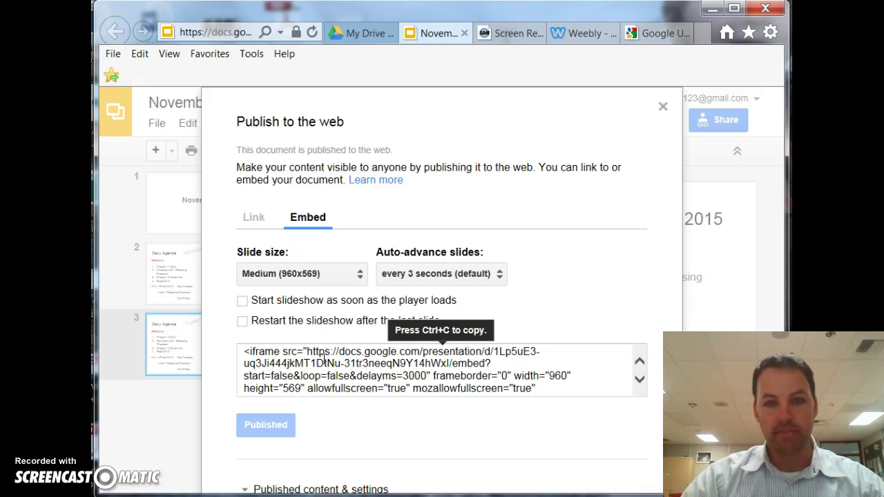
left_click(373, 375)
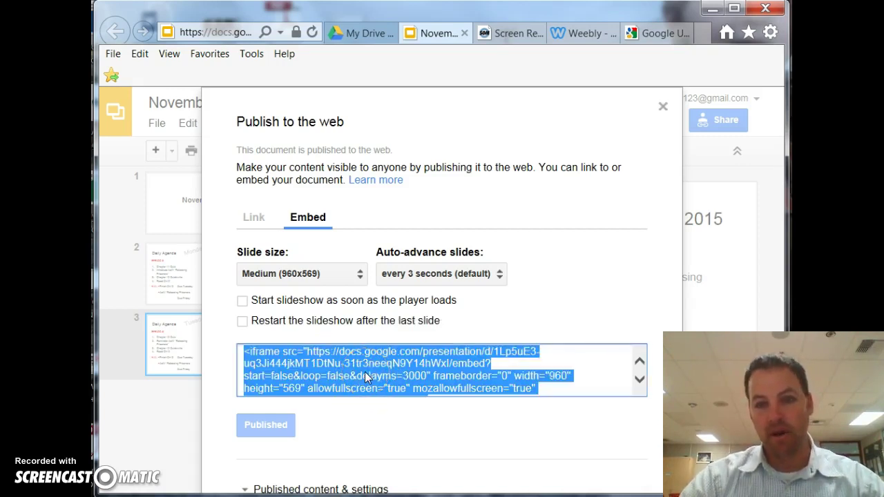
left_click(254, 220)
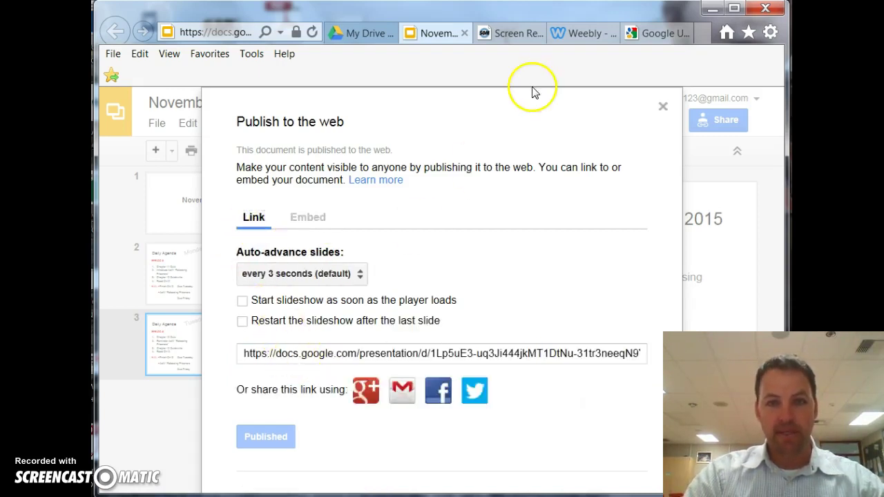
left_click(649, 36)
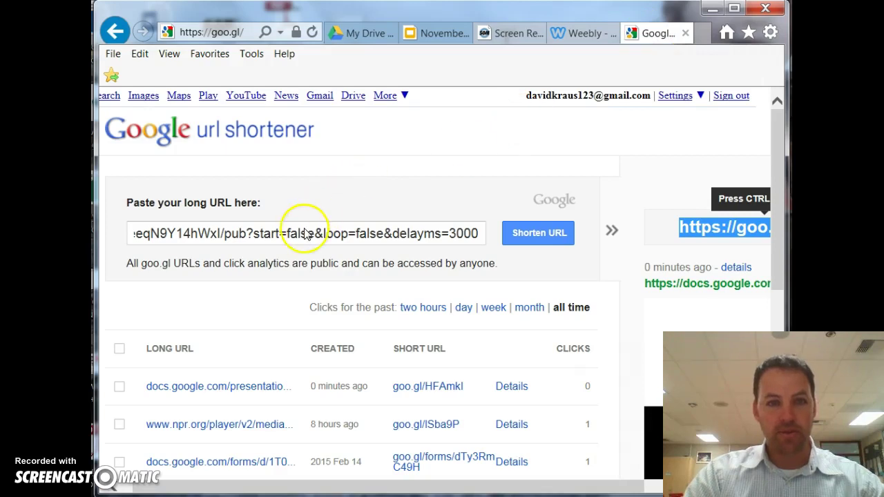